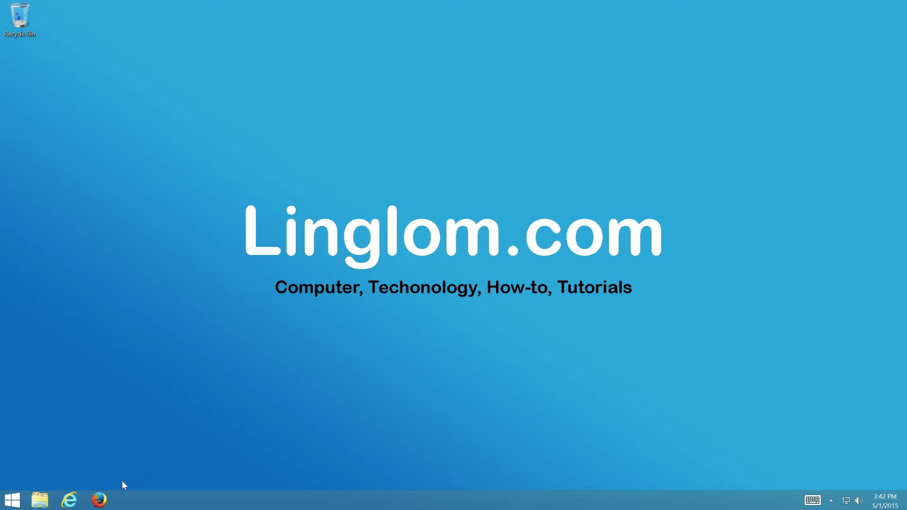
# In Firefox, search for 'rufus' and open the official rufus.akeo.ie website.
pyautogui.click(105, 498)
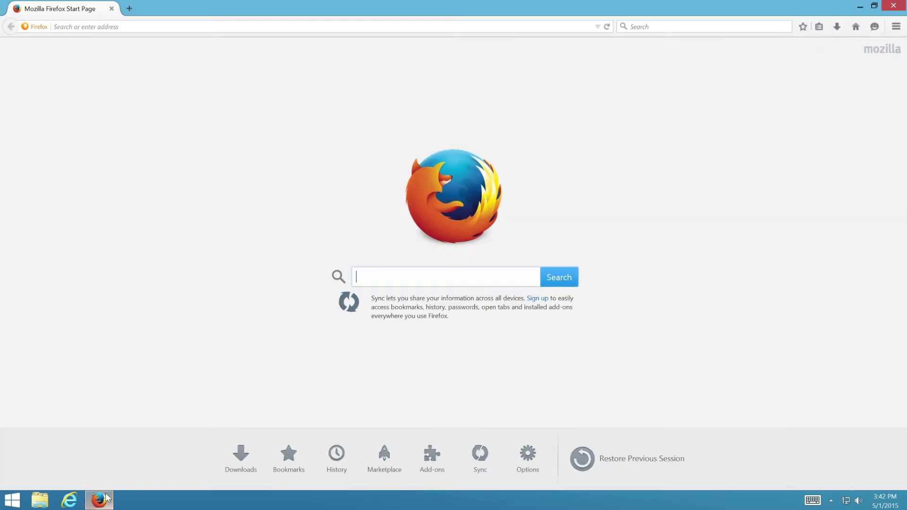
pyautogui.write('rufus')
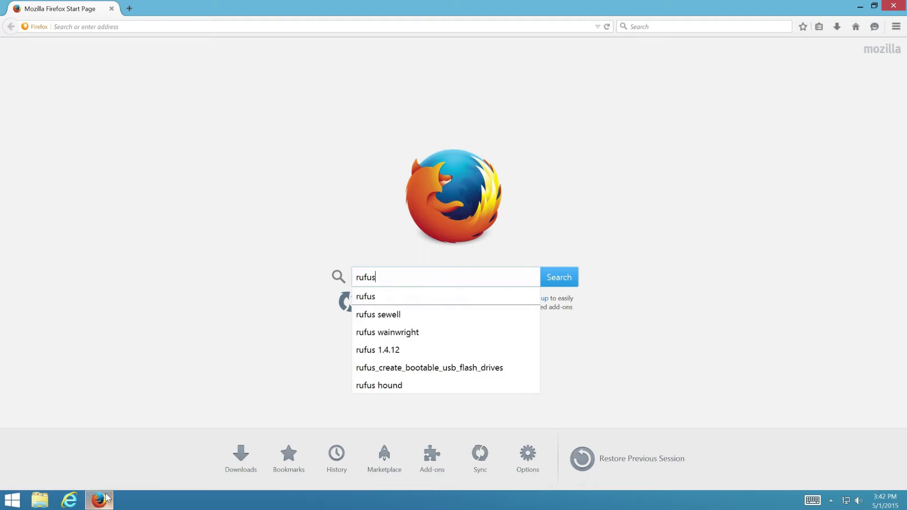
pyautogui.press('Return')
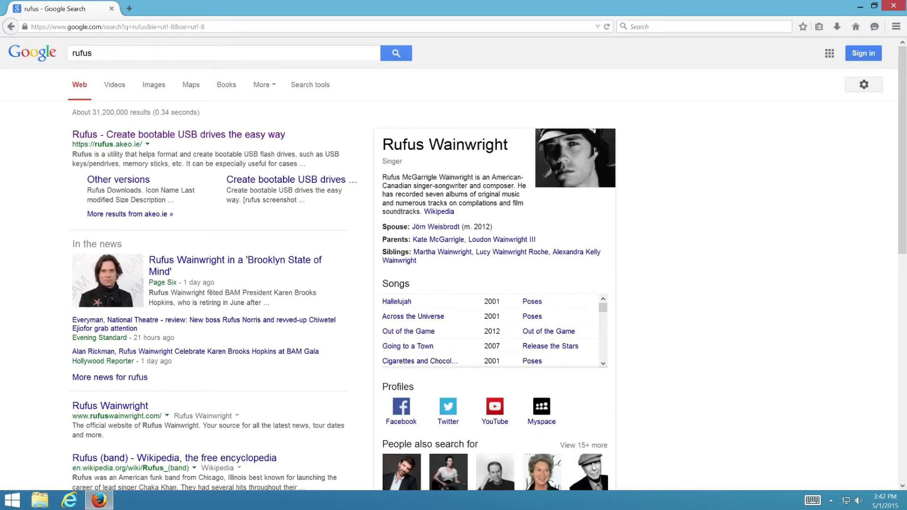
pyautogui.click(282, 138)
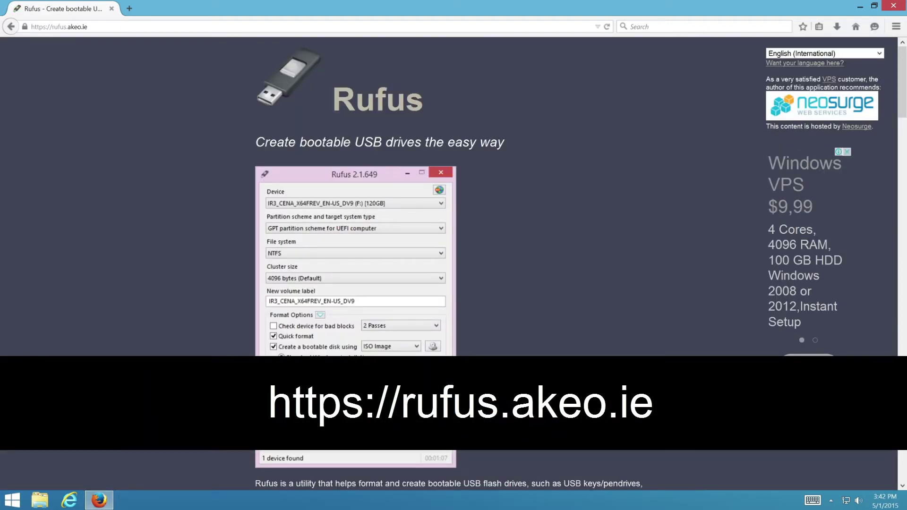
# From the Download section, save the Rufus 2.1 program file (rufus-2.1.exe).
pyautogui.scroll(-2, 904, 121)
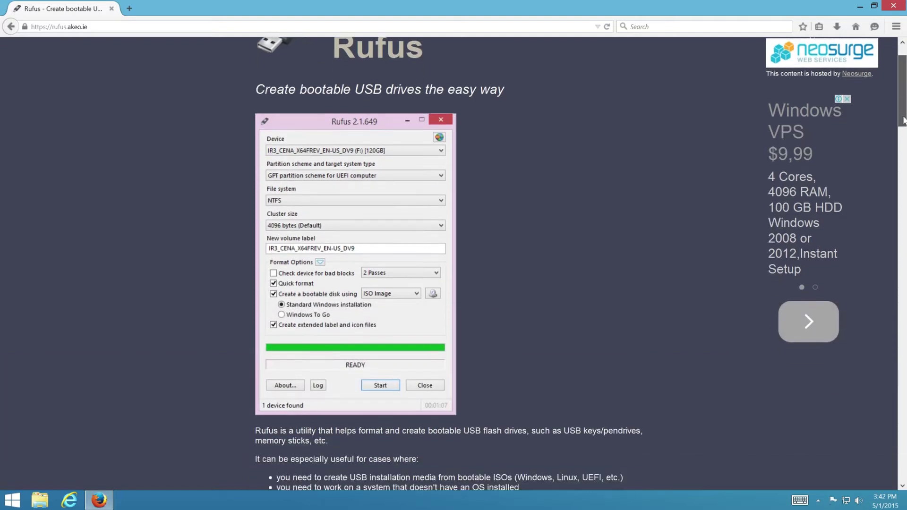
pyautogui.moveTo(903, 120); pyautogui.dragTo(904, 205)
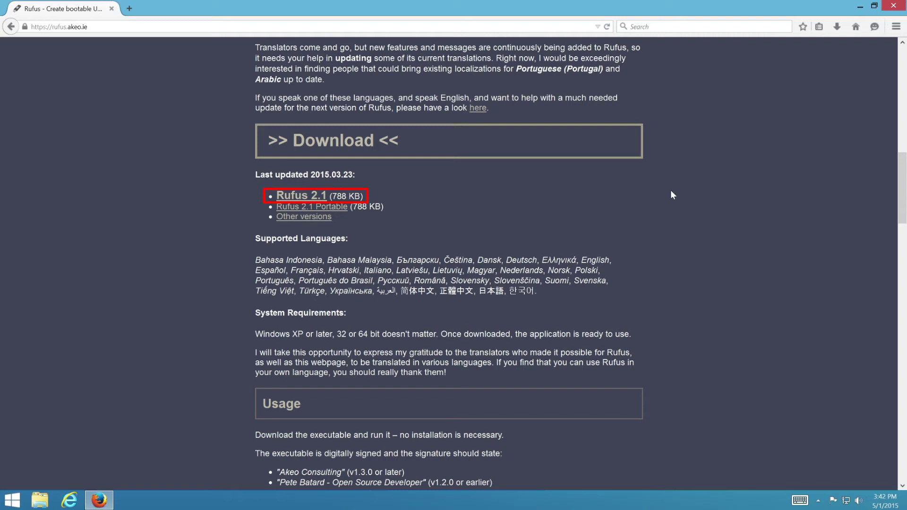
pyautogui.click(325, 202)
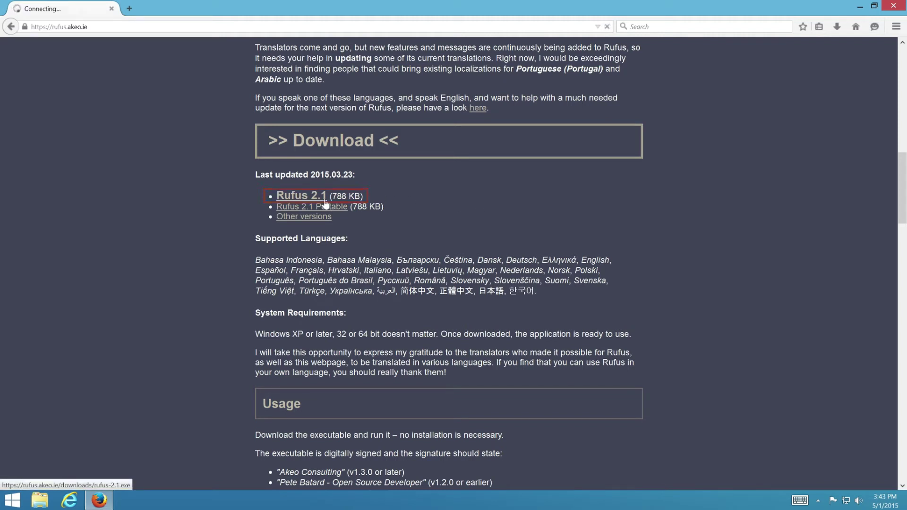
pyautogui.click(390, 223)
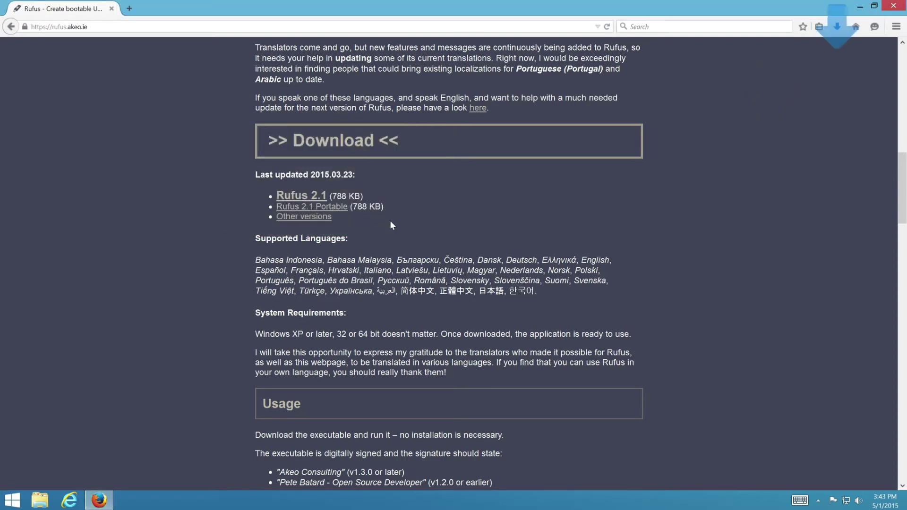
# Run the downloaded rufus-2.1.exe and allow it through User Account Control.
pyautogui.click(837, 28)
pyautogui.click(810, 54)
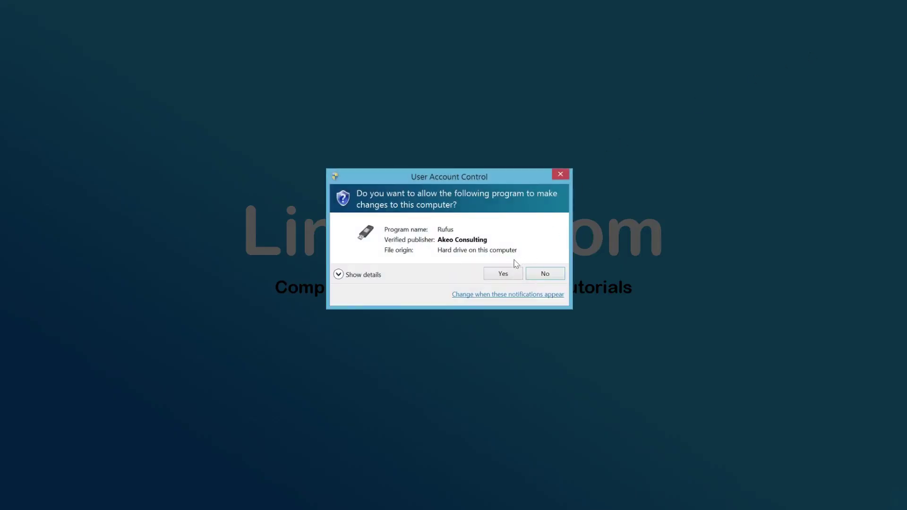
pyautogui.click(509, 274)
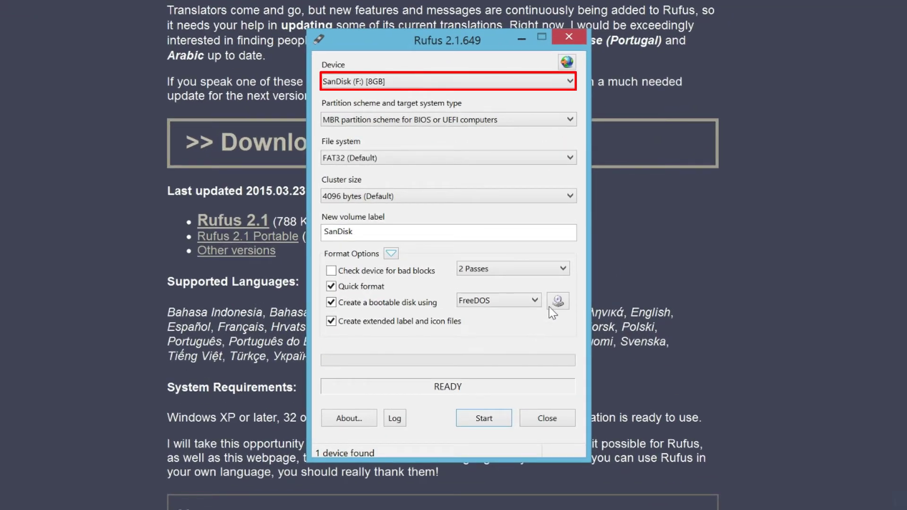
# Keep the 8GB SanDisk (F:) drive as the target device and review the partition schemes.
pyautogui.click(572, 83)
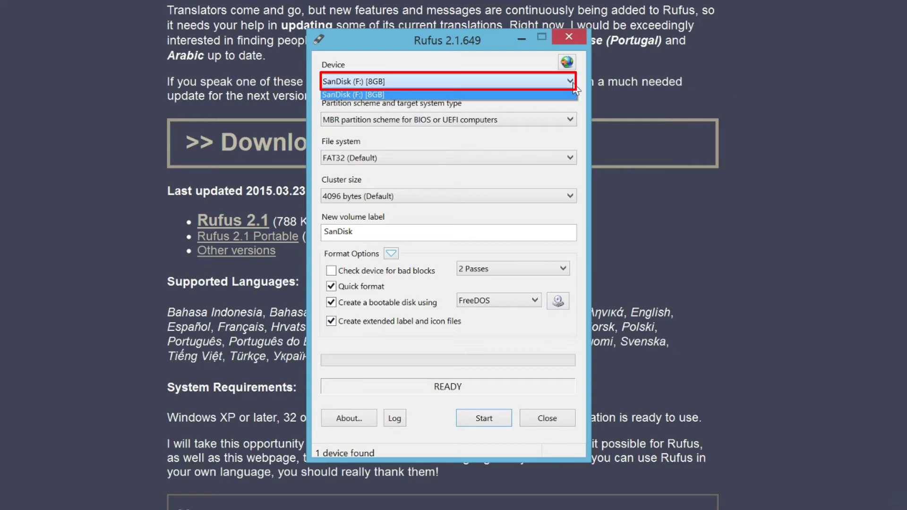
pyautogui.click(573, 94)
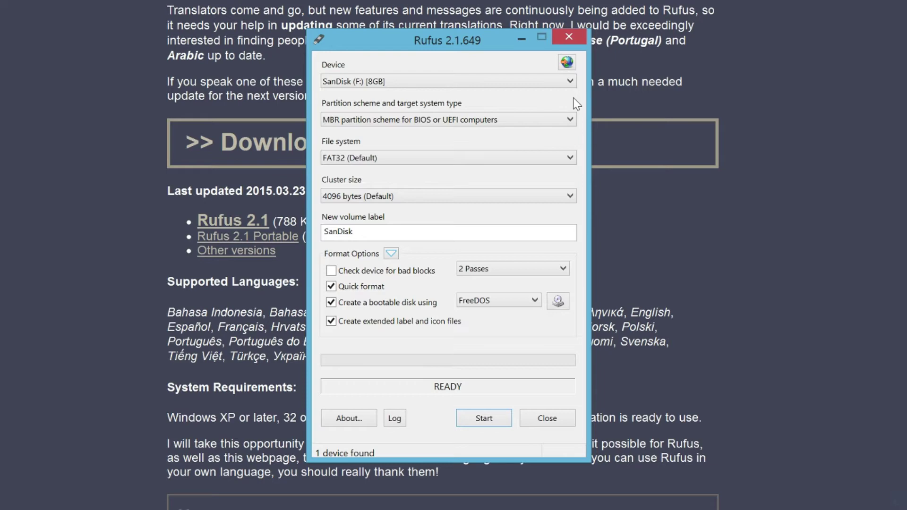
pyautogui.click(574, 118)
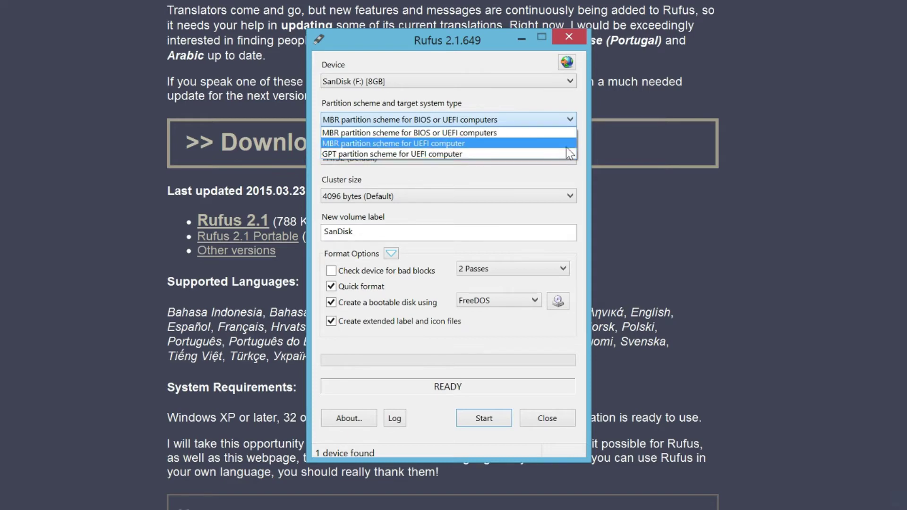
pyautogui.click(567, 133)
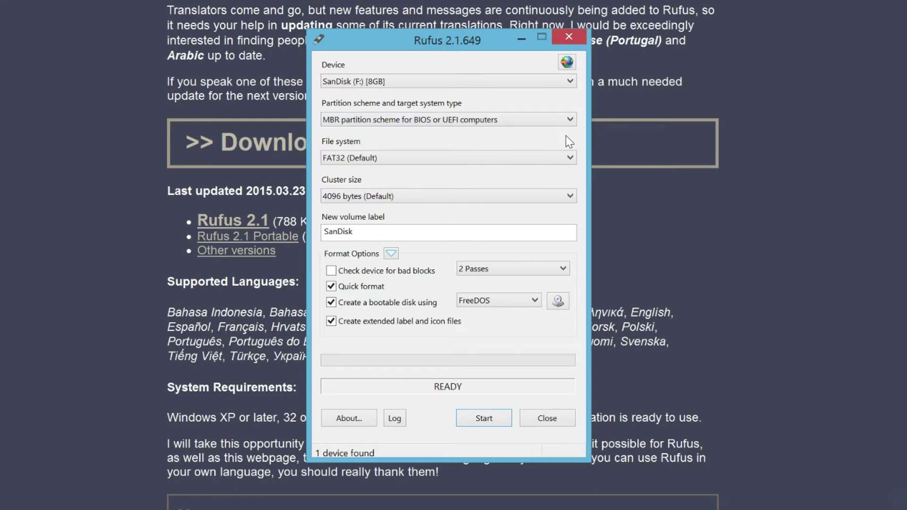
pyautogui.click(572, 159)
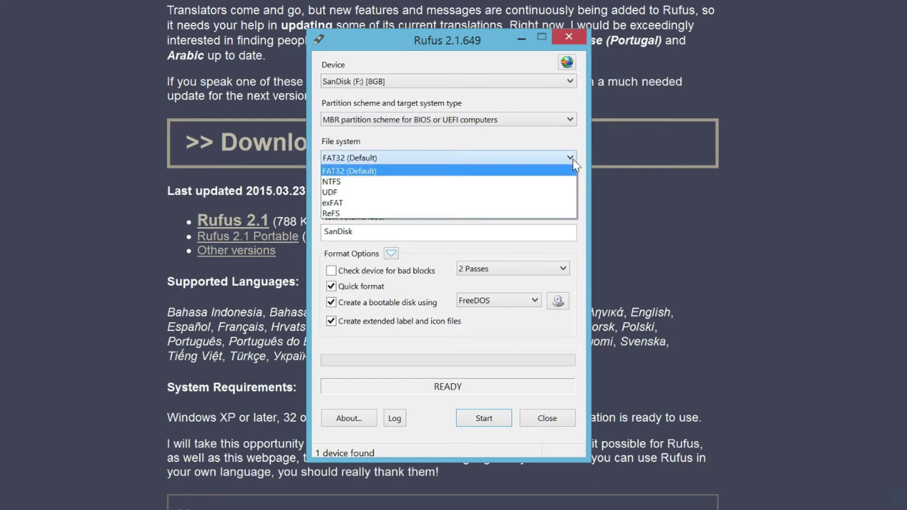
pyautogui.click(572, 160)
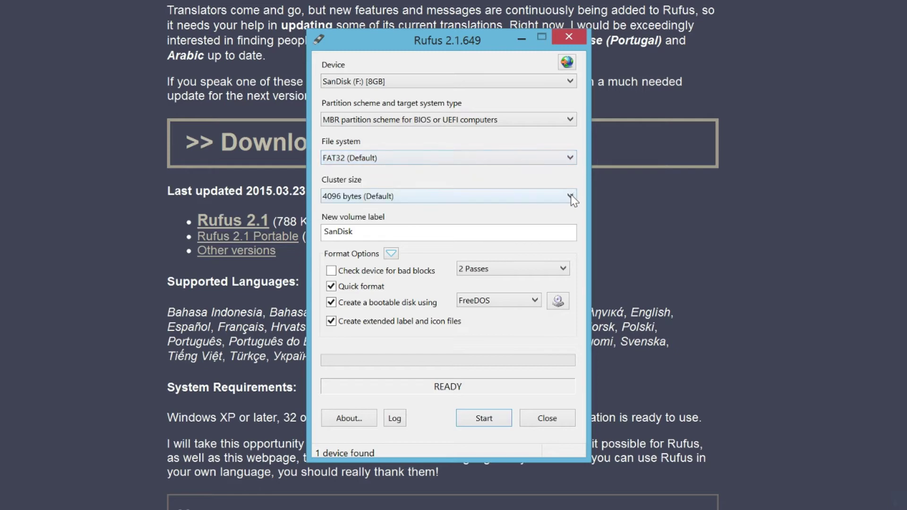
pyautogui.click(572, 198)
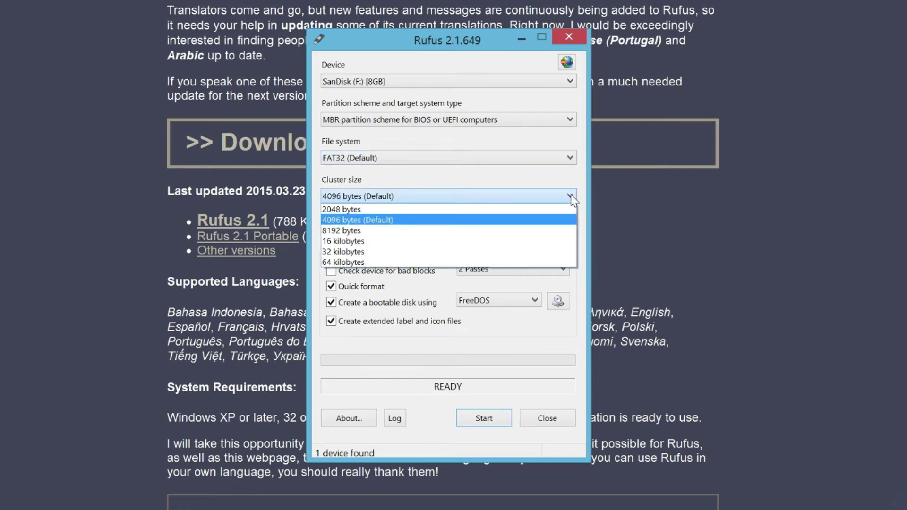
pyautogui.click(571, 194)
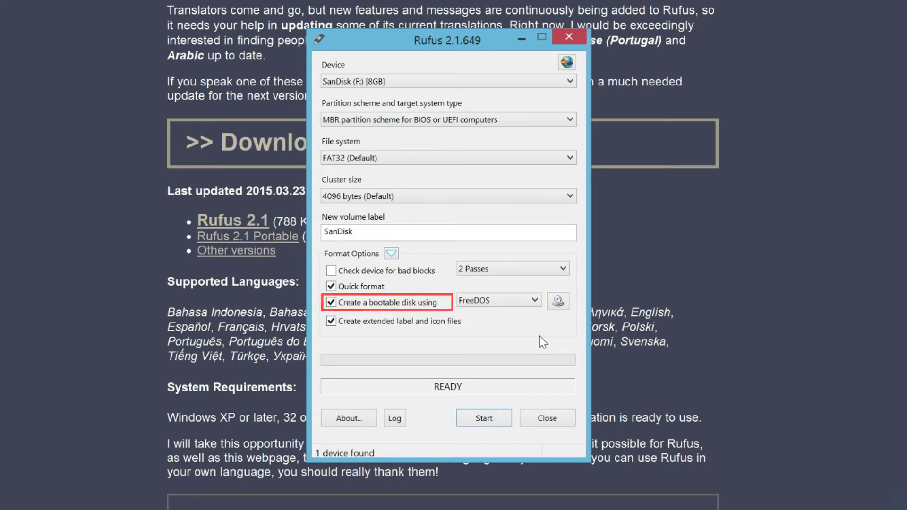
# Set ISO Image as the boot source and load en_windows_8.1_with_update_x64_dvd_4065090.iso from D:\ISOs.
pyautogui.click(535, 300)
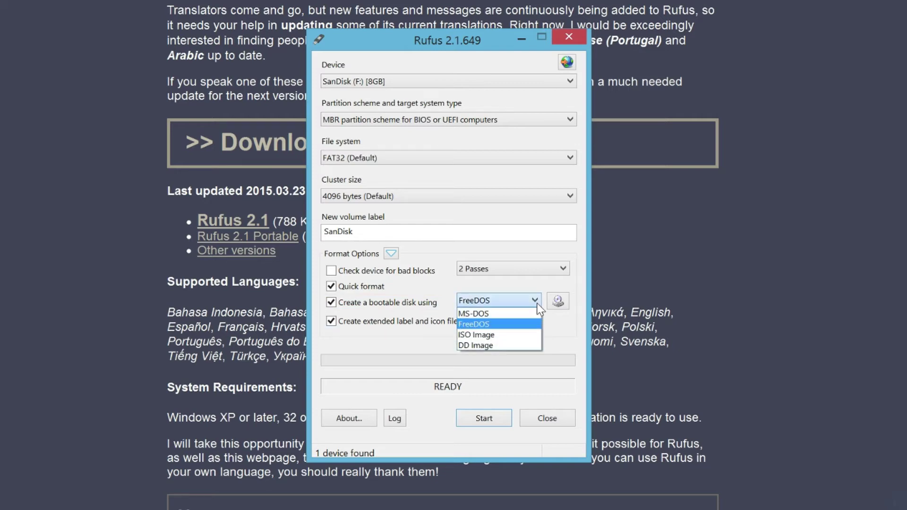
pyautogui.click(532, 336)
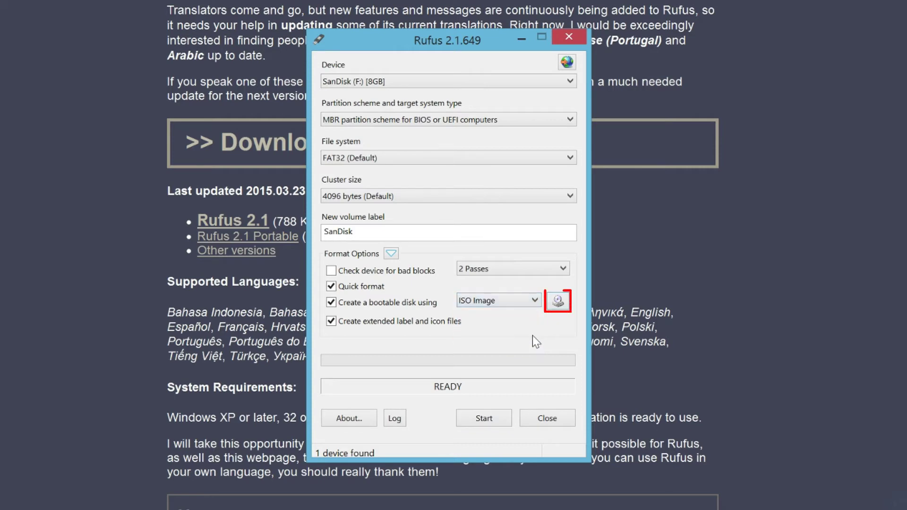
pyautogui.click(559, 301)
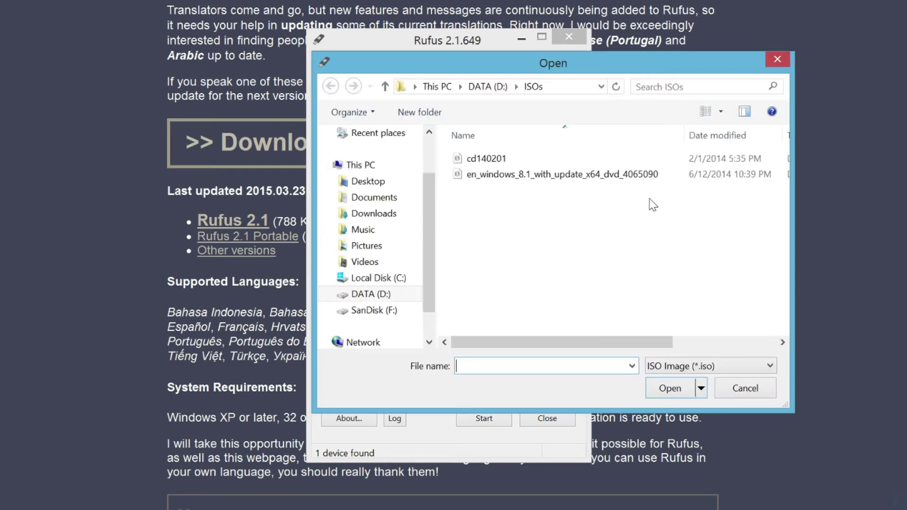
pyautogui.click(665, 177)
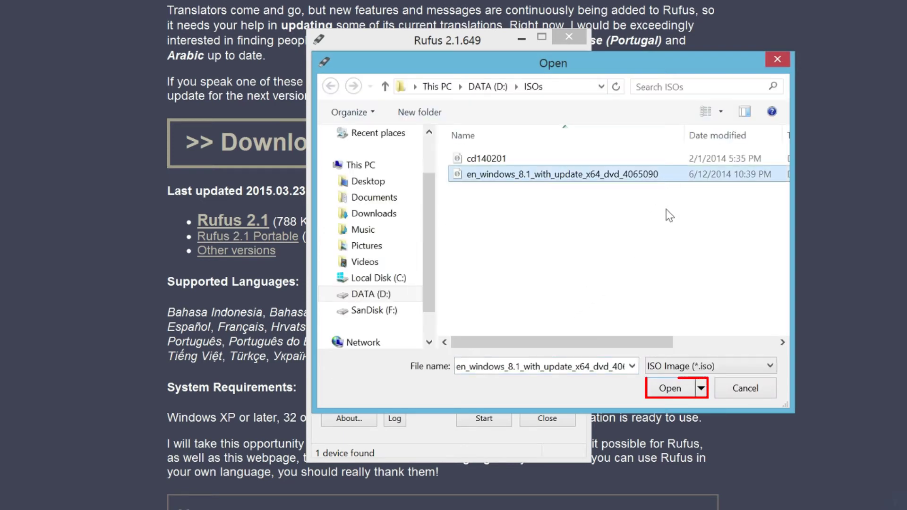
pyautogui.click(679, 395)
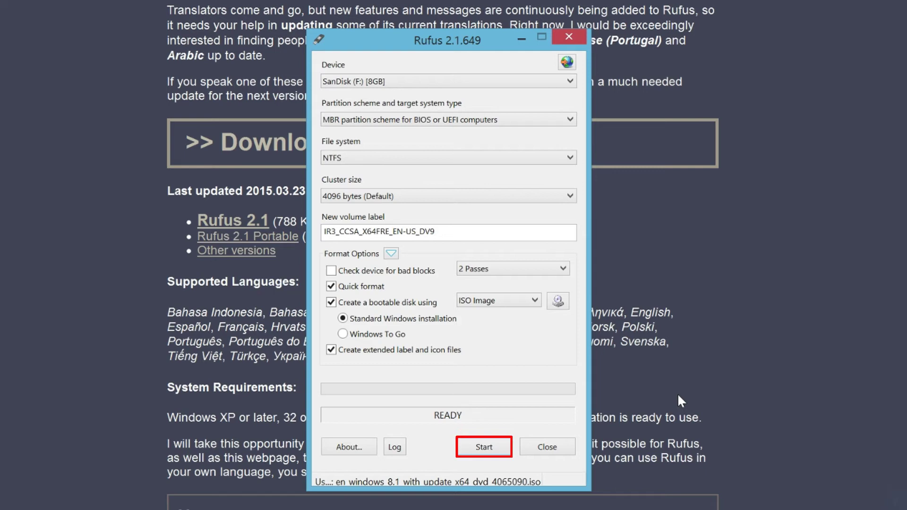
# Start writing the Windows 8.1 ISO and confirm erasing all data on the SanDisk drive.
pyautogui.click(501, 453)
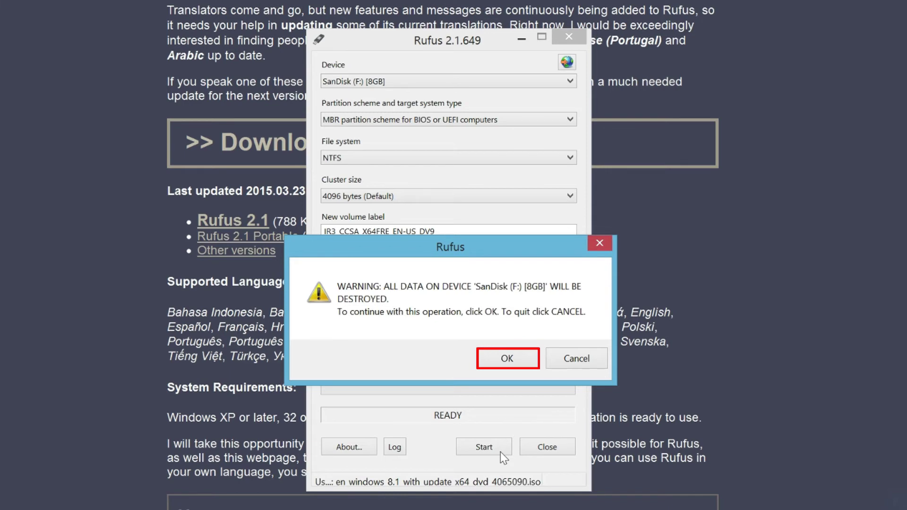
pyautogui.click(514, 367)
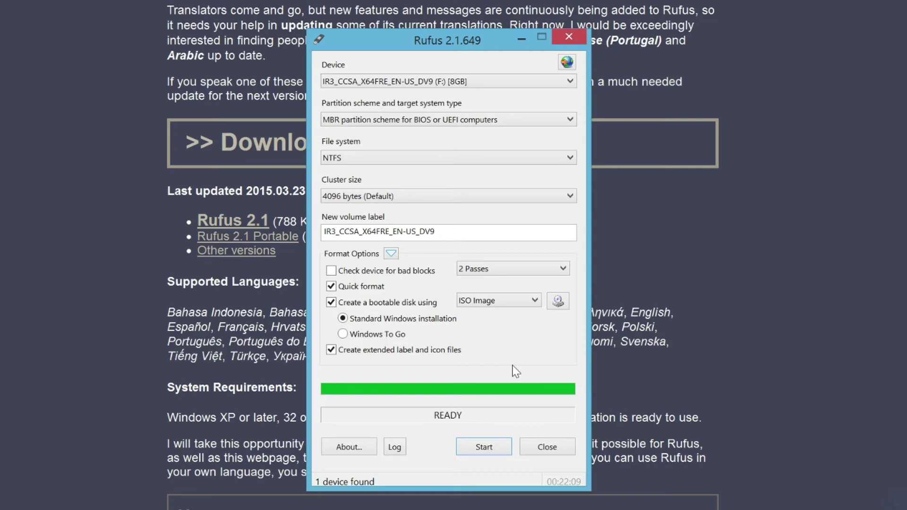
# Close Rufus and Firefox, then open the IR3_CCSA_X64FRE_EN-US_DV9 (F:) drive in File Explorer.
pyautogui.click(569, 449)
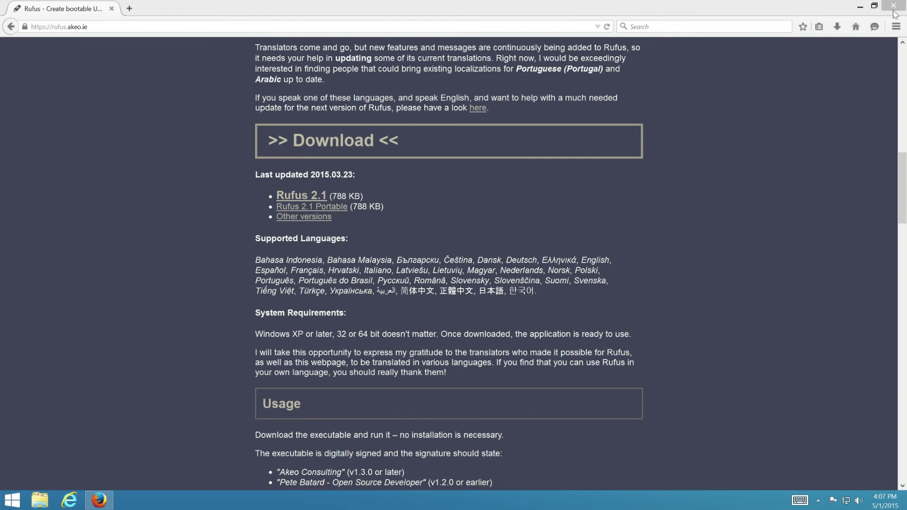
pyautogui.click(894, 7)
pyautogui.click(40, 500)
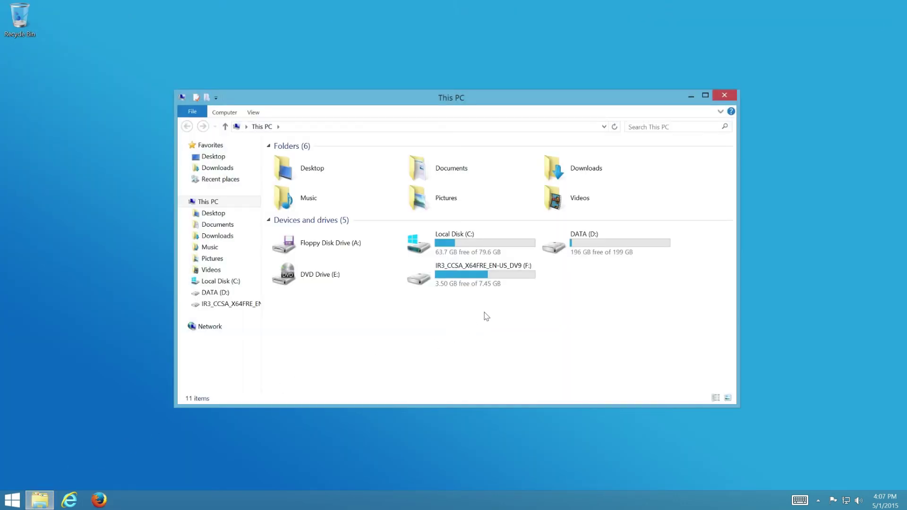
pyautogui.doubleClick(518, 290)
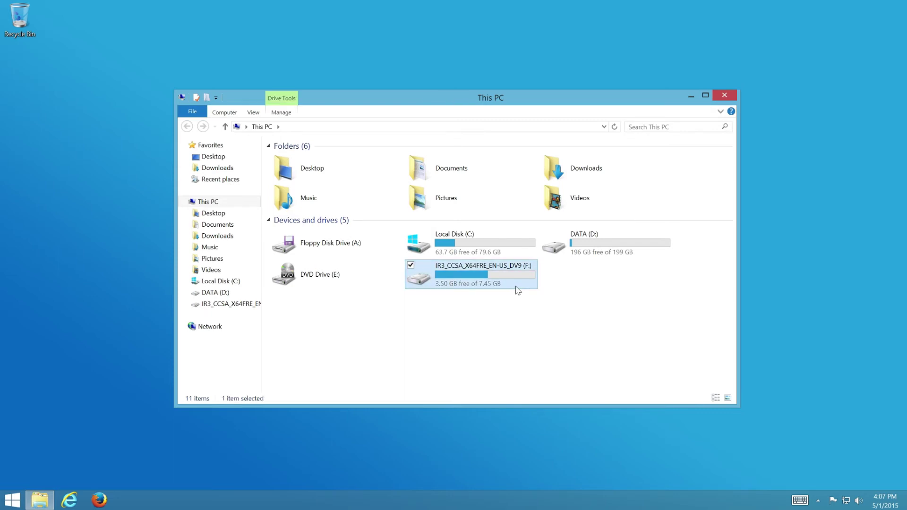